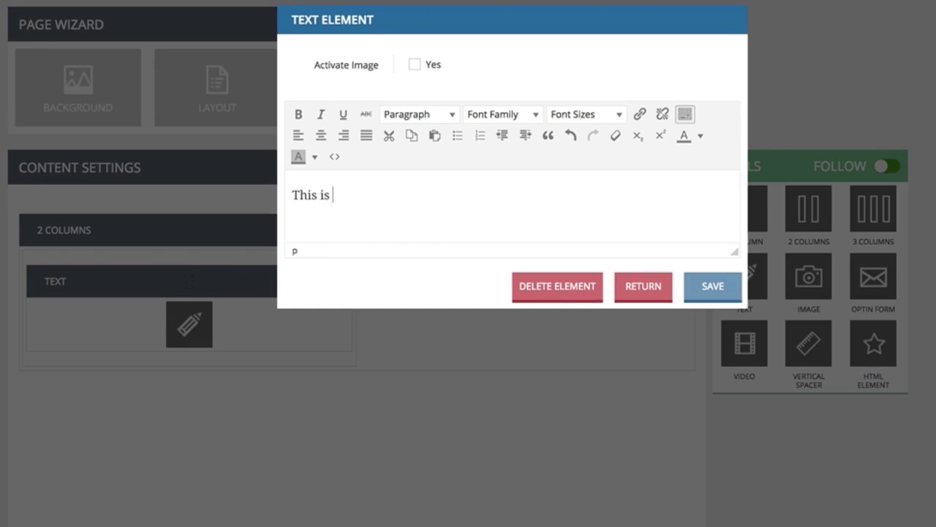
- Complete the text element so it reads "This is funnelKit GO!" and save it
{"action": "type", "text": "funnelKit GO"}
{"action": "left_click", "coordinate": [713, 286]}
- Add an image element to the empty second column and fill it with the Commissions Landslide picture from the media library
{"action": "left_click_drag", "start_coordinate": [809, 276], "coordinate": [522, 314]}
{"action": "left_click", "coordinate": [522, 324]}
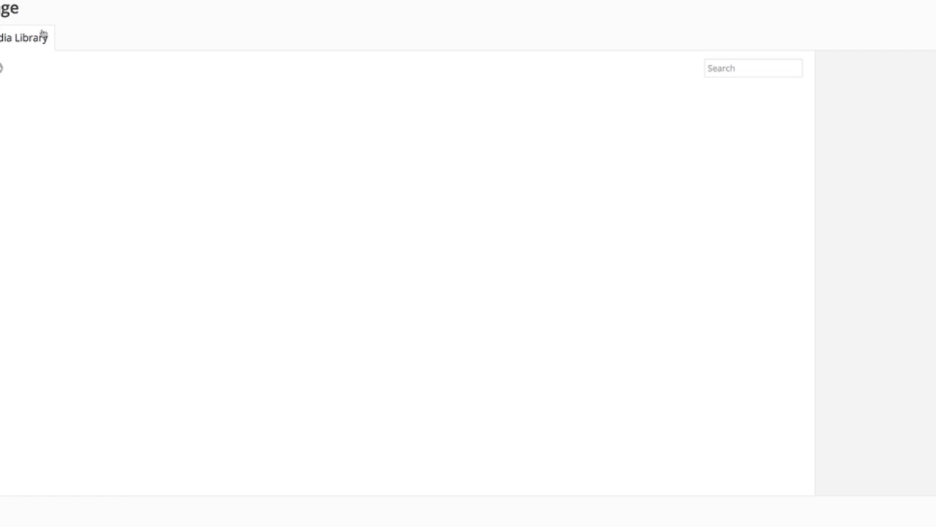
{"action": "left_click", "coordinate": [710, 247]}
- Change the font family and font size of "This is funnelKit GO!", center the text, and save the element
{"action": "left_click", "coordinate": [308, 276]}
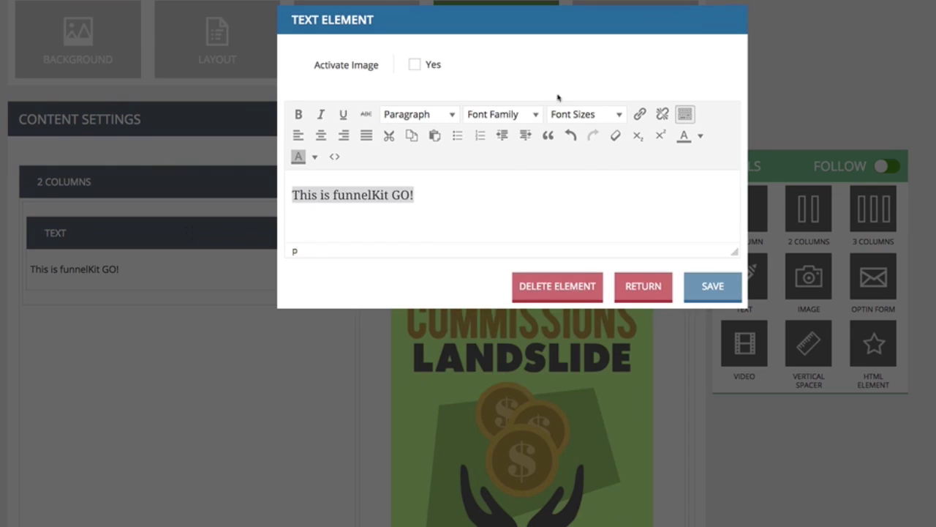
{"action": "left_click", "coordinate": [501, 114]}
{"action": "left_click", "coordinate": [503, 237]}
{"action": "left_click", "coordinate": [585, 114]}
{"action": "left_click", "coordinate": [565, 259]}
{"action": "left_click", "coordinate": [321, 136]}
{"action": "left_click", "coordinate": [713, 286]}
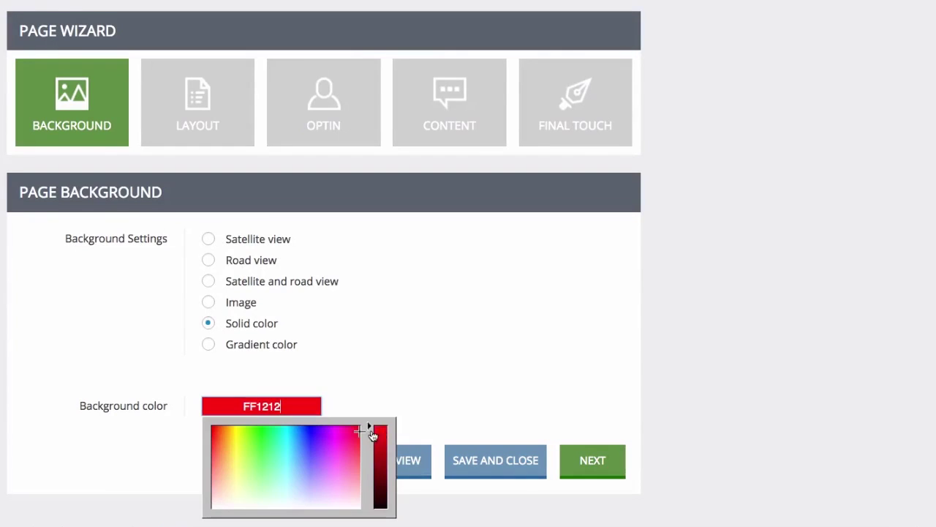
- Go to the layout settings and choose boxed width with the no background option enabled
{"action": "left_click", "coordinate": [267, 213]}
{"action": "left_click", "coordinate": [197, 102]}
{"action": "scroll", "coordinate": [533, 234], "scroll_direction": "down", "scroll_amount": 3}
{"action": "left_click", "coordinate": [208, 94]}
{"action": "left_click", "coordinate": [209, 115]}
- Set the layout color to 000000 and its opacity to 90%
{"action": "left_click", "coordinate": [416, 157]}
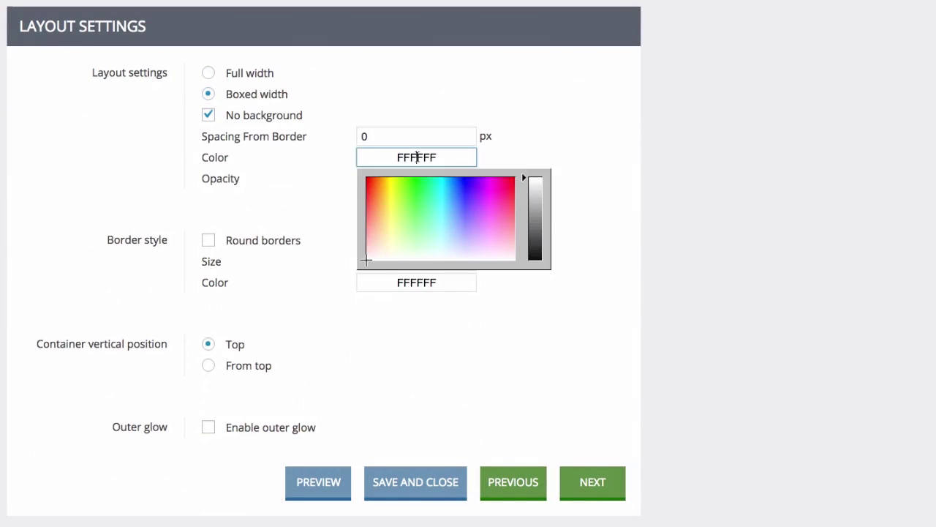
{"action": "left_click", "coordinate": [514, 199]}
{"action": "left_click_drag", "start_coordinate": [534, 187], "coordinate": [604, 260]}
{"action": "key", "text": "Tab"}
{"action": "type", "text": "90"}
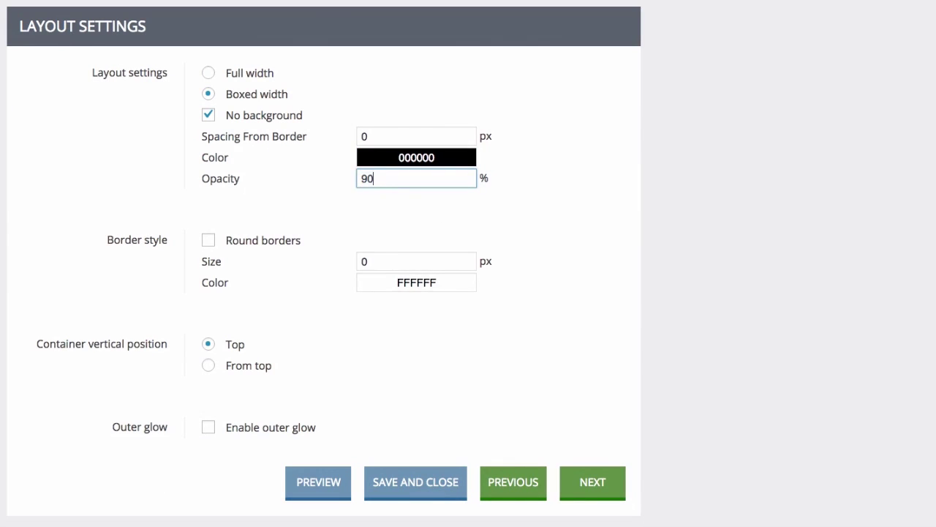
- Enable round borders and set the border size to 10 px
{"action": "key", "text": "Tab"}
{"action": "key", "text": "space"}
{"action": "key", "text": "Tab"}
{"action": "type", "text": "10"}
- Position the container 120 px from the top and enable the outer glow
{"action": "scroll", "coordinate": [428, 378], "scroll_direction": "down", "scroll_amount": 1}
{"action": "left_click", "coordinate": [253, 348]}
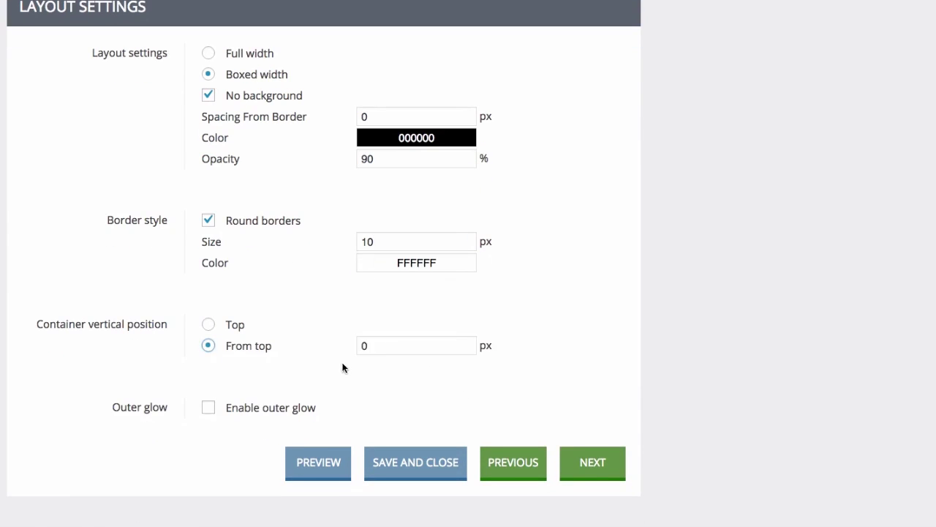
{"action": "key", "text": "Tab"}
{"action": "type", "text": "120"}
{"action": "left_click", "coordinate": [278, 410]}
{"action": "scroll", "coordinate": [278, 410], "scroll_direction": "down", "scroll_amount": 2}
{"action": "left_click", "coordinate": [381, 387]}
{"action": "double_click", "coordinate": [366, 387]}
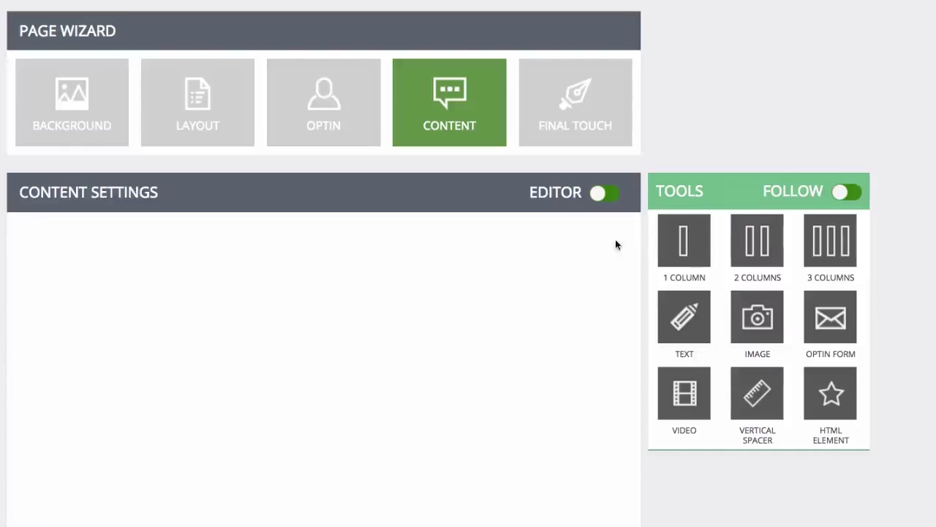
- Add a 1-column row to the empty content area and place a text element inside it
{"action": "left_click_drag", "start_coordinate": [615, 242], "coordinate": [468, 252]}
{"action": "left_click_drag", "start_coordinate": [684, 316], "coordinate": [475, 314]}
{"action": "scroll", "coordinate": [510, 317], "scroll_direction": "down", "scroll_amount": 3}
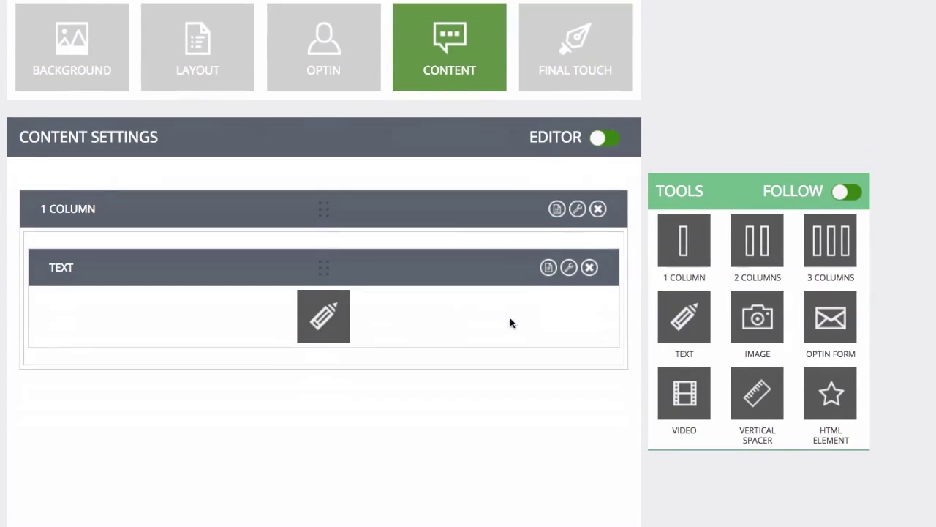
- Add a 2-column row below the text element, and try a vertical spacer in its second column before deleting it
{"action": "left_click_drag", "start_coordinate": [757, 241], "coordinate": [584, 353]}
{"action": "left_click_drag", "start_coordinate": [757, 393], "coordinate": [556, 395]}
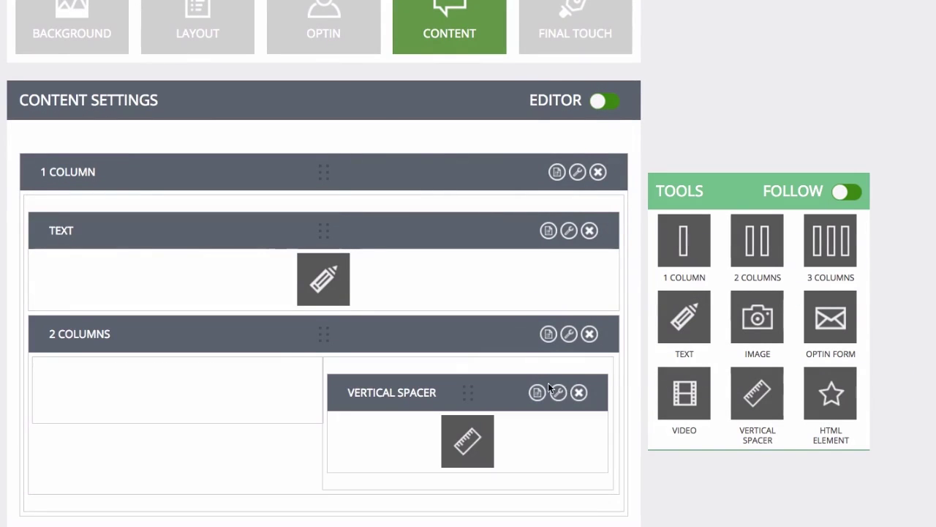
{"action": "left_click", "coordinate": [578, 392]}
{"action": "key", "text": "Return"}
- Place an image element in the row's second column and an HTML element in its first column
{"action": "left_click_drag", "start_coordinate": [738, 343], "coordinate": [439, 395]}
{"action": "scroll", "coordinate": [804, 366], "scroll_direction": "down", "scroll_amount": 2}
{"action": "left_click_drag", "start_coordinate": [831, 392], "coordinate": [185, 276]}
- Add another 2-column row below the one holding the HTML and image elements
{"action": "scroll", "coordinate": [577, 233], "scroll_direction": "down", "scroll_amount": 2}
{"action": "left_click_drag", "start_coordinate": [757, 241], "coordinate": [468, 335]}
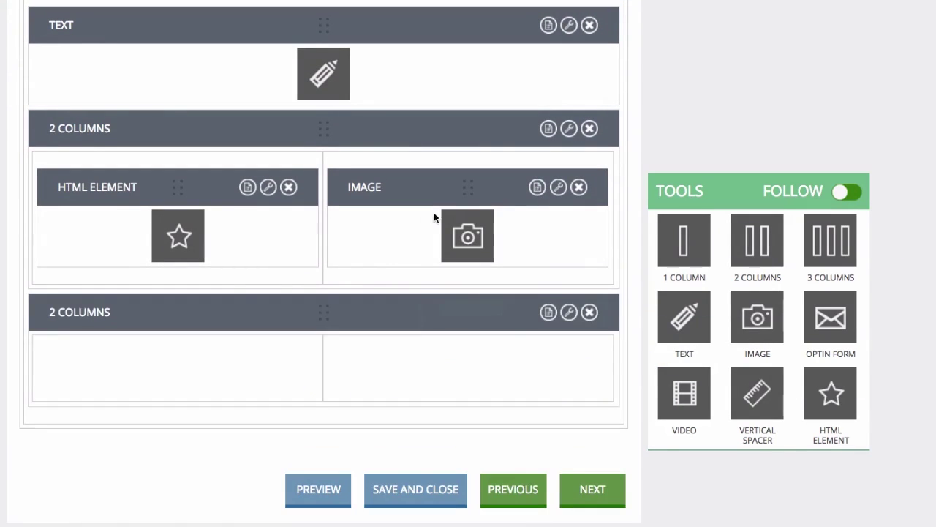
{"action": "left_click_drag", "start_coordinate": [435, 215], "coordinate": [211, 370]}
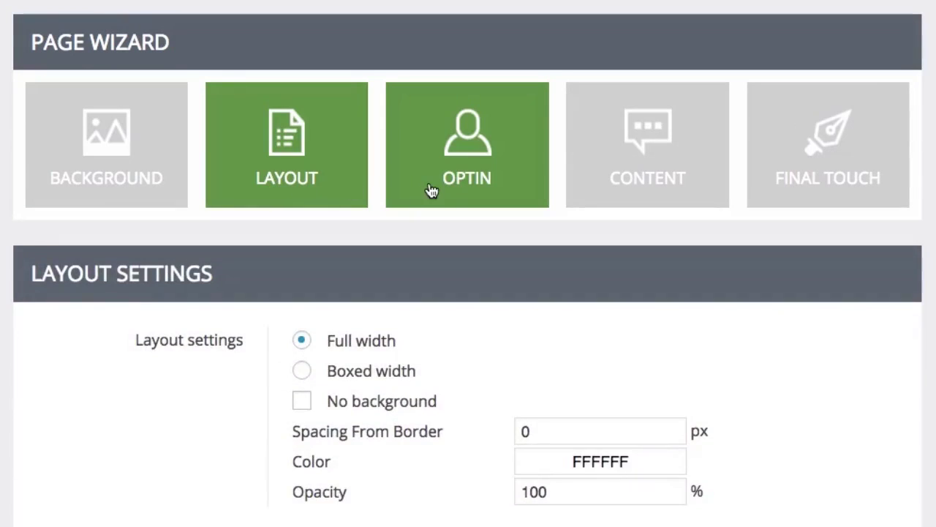
- Step through the Optin, Content and Final Touch stages of the page wizard
{"action": "left_click", "coordinate": [433, 190]}
{"action": "left_click", "coordinate": [616, 192]}
{"action": "left_click", "coordinate": [807, 196]}
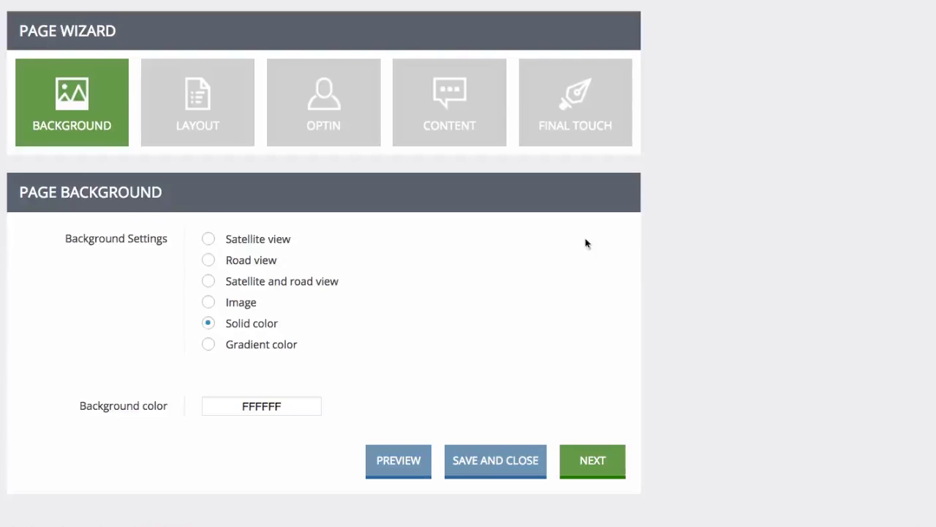
- Set the page background to road view with a static map
{"action": "left_click", "coordinate": [254, 262]}
{"action": "scroll", "coordinate": [263, 278], "scroll_direction": "down", "scroll_amount": 1}
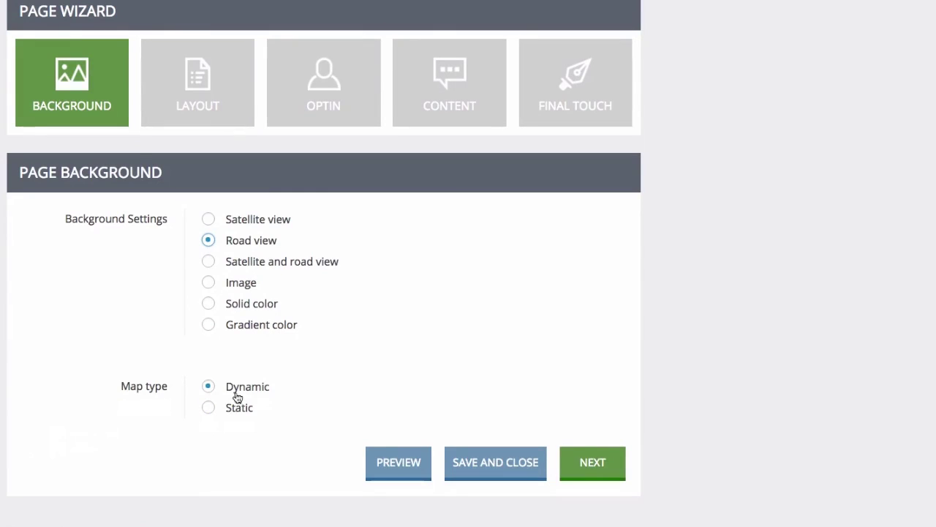
{"action": "left_click", "coordinate": [248, 407]}
{"action": "scroll", "coordinate": [259, 409], "scroll_direction": "down", "scroll_amount": 2}
{"action": "left_click", "coordinate": [249, 353]}
- Use land.jpg from the media library as the page background image, with stretching and pinning enabled
{"action": "left_click", "coordinate": [247, 282]}
{"action": "scroll", "coordinate": [439, 314], "scroll_direction": "down", "scroll_amount": 4}
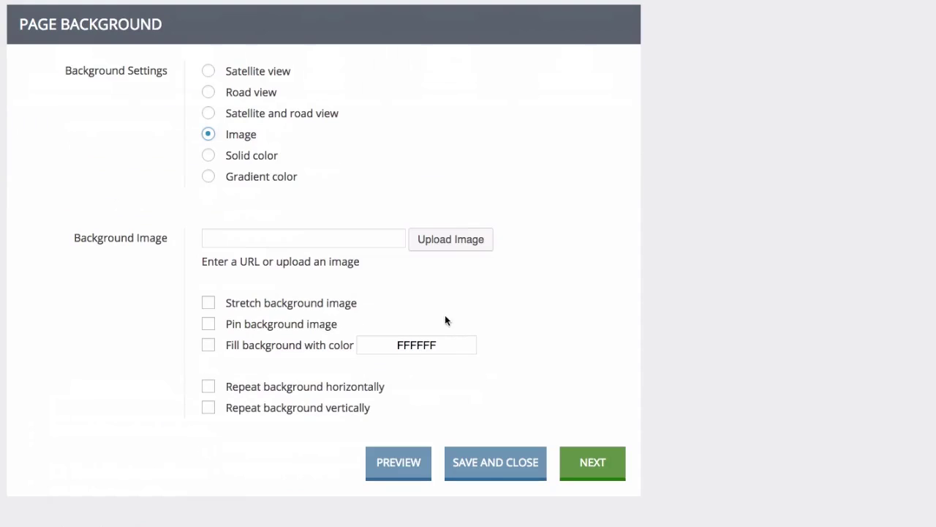
{"action": "left_click", "coordinate": [445, 246]}
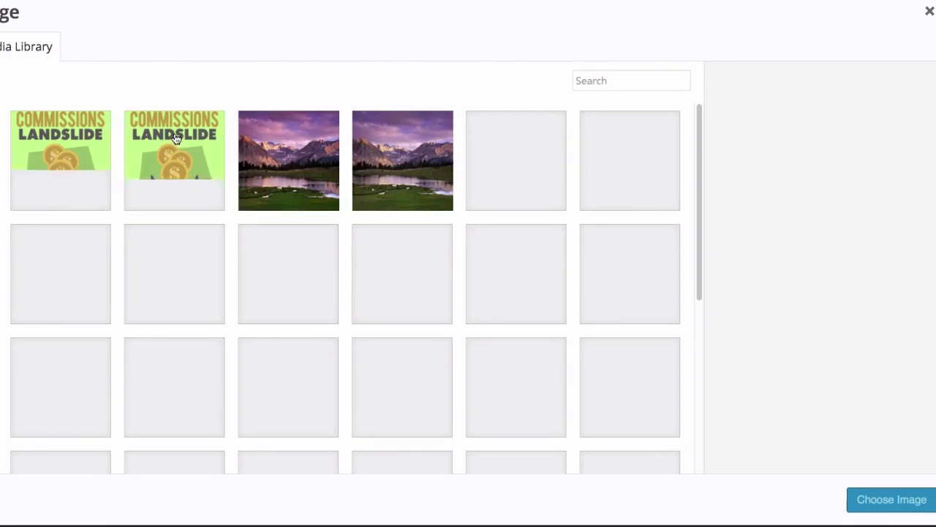
{"action": "left_click", "coordinate": [288, 160]}
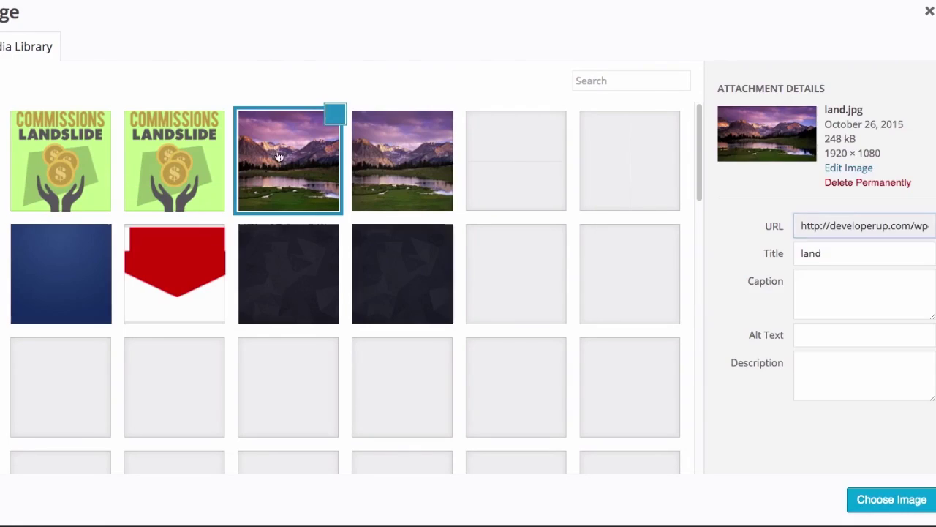
{"action": "left_click", "coordinate": [892, 499]}
{"action": "left_click", "coordinate": [254, 302]}
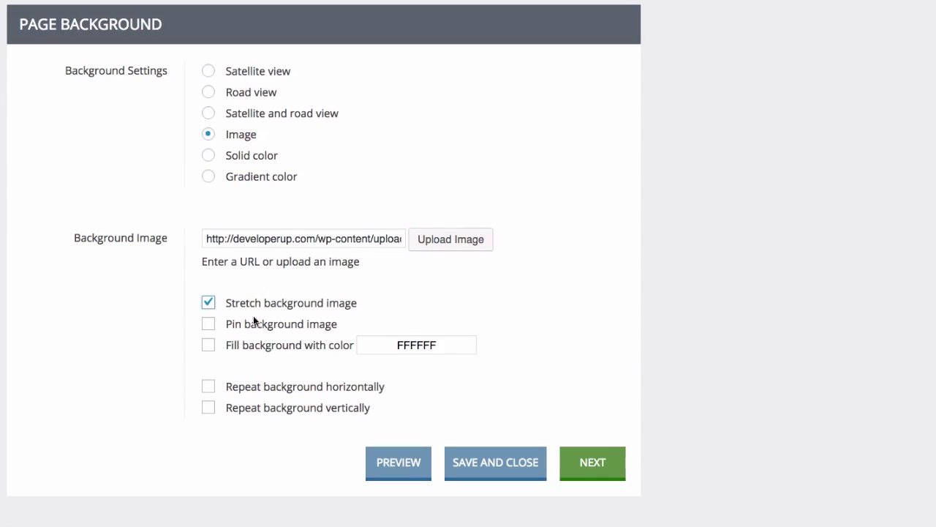
{"action": "left_click", "coordinate": [253, 322]}
- Set the page background to the solid color 940000
{"action": "left_click", "coordinate": [218, 159]}
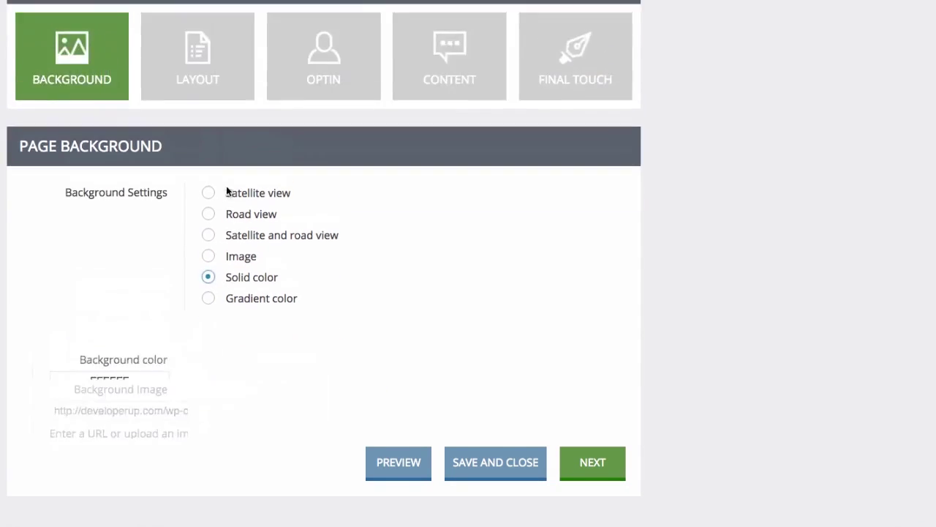
{"action": "left_click", "coordinate": [241, 404]}
{"action": "left_click", "coordinate": [351, 435]}
{"action": "left_click_drag", "start_coordinate": [351, 434], "coordinate": [361, 425]}
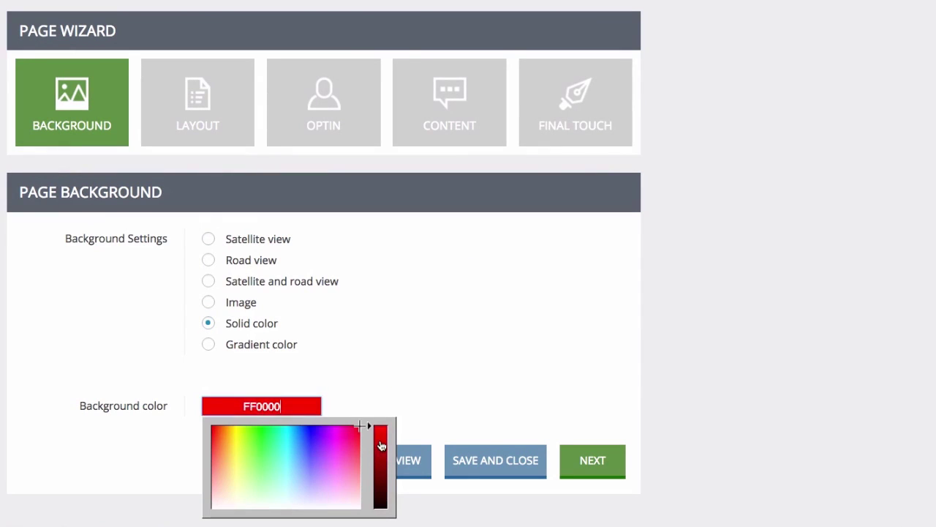
{"action": "left_click", "coordinate": [380, 462]}
{"action": "left_click", "coordinate": [381, 353]}
- Switch the page background to a gradient and pick a new gradient color
{"action": "left_click", "coordinate": [253, 347]}
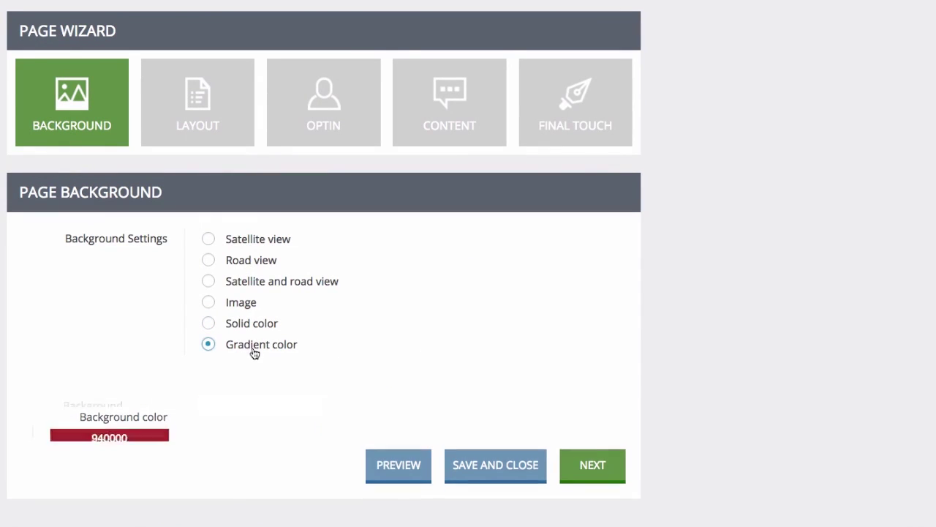
{"action": "left_click", "coordinate": [382, 406]}
{"action": "left_click_drag", "start_coordinate": [387, 437], "coordinate": [341, 436]}
{"action": "left_click", "coordinate": [376, 356]}
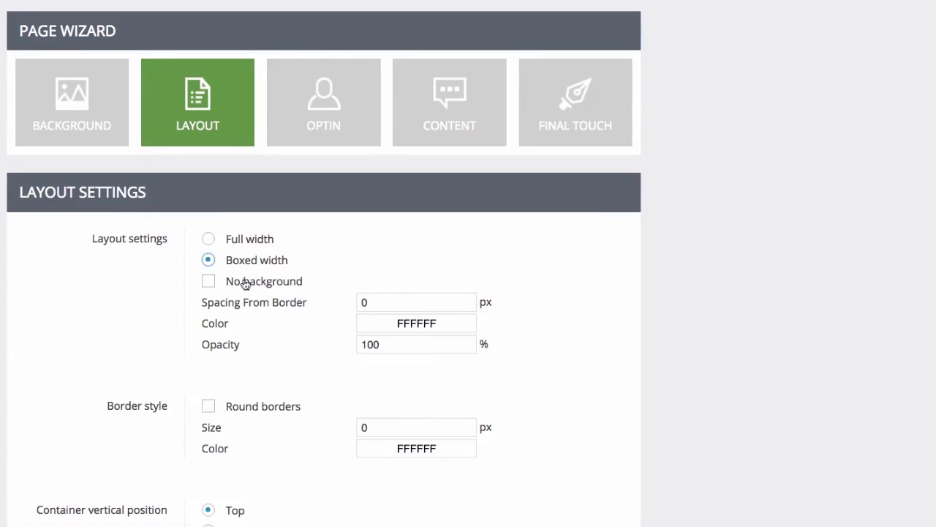
- Enable no background for the boxed layout and set the spacing from the border to 20 px
{"action": "left_click", "coordinate": [245, 284]}
{"action": "double_click", "coordinate": [371, 303]}
{"action": "type", "text": "20"}
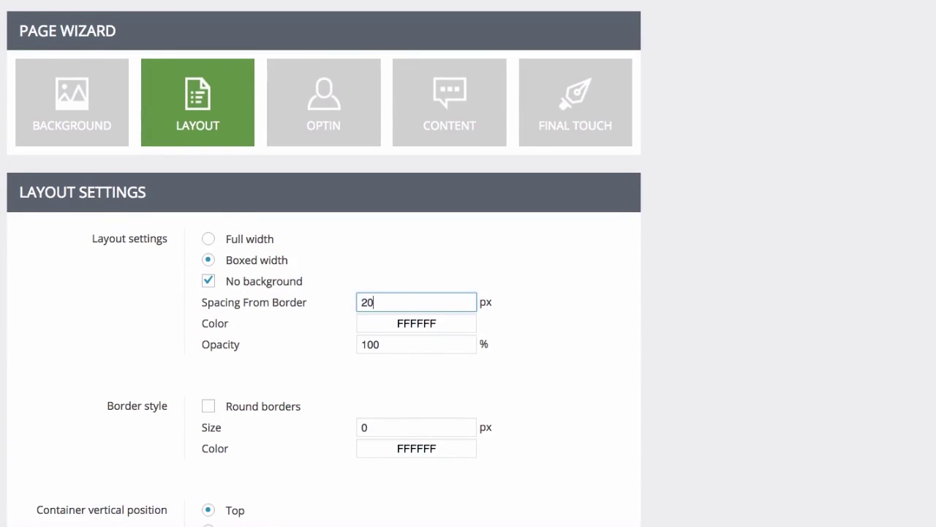
- Set the boxed layout's color to 000000 with 80% opacity
{"action": "left_click", "coordinate": [445, 327]}
{"action": "left_click", "coordinate": [530, 428]}
{"action": "double_click", "coordinate": [408, 346]}
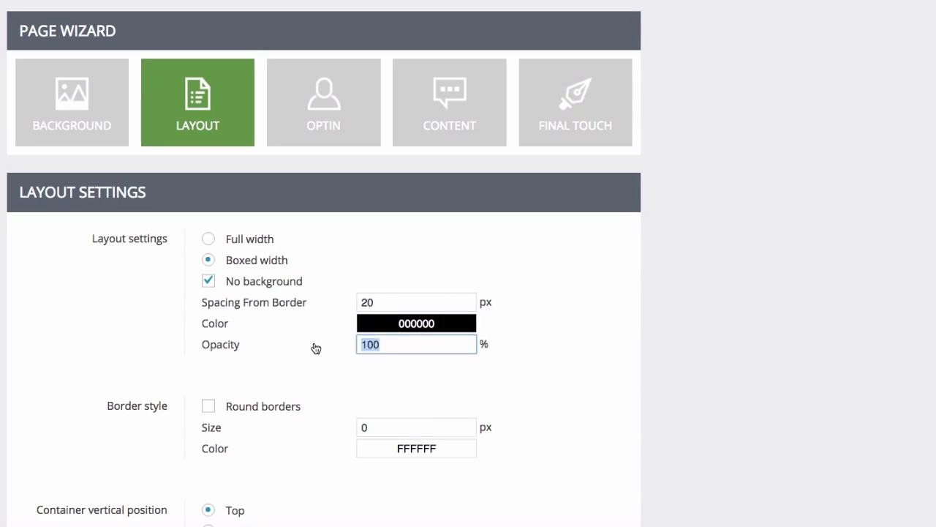
{"action": "type", "text": "80"}
- Enable round borders with a size of 20 px and the border color CFCFCF
{"action": "left_click", "coordinate": [278, 410]}
{"action": "key", "text": "Tab"}
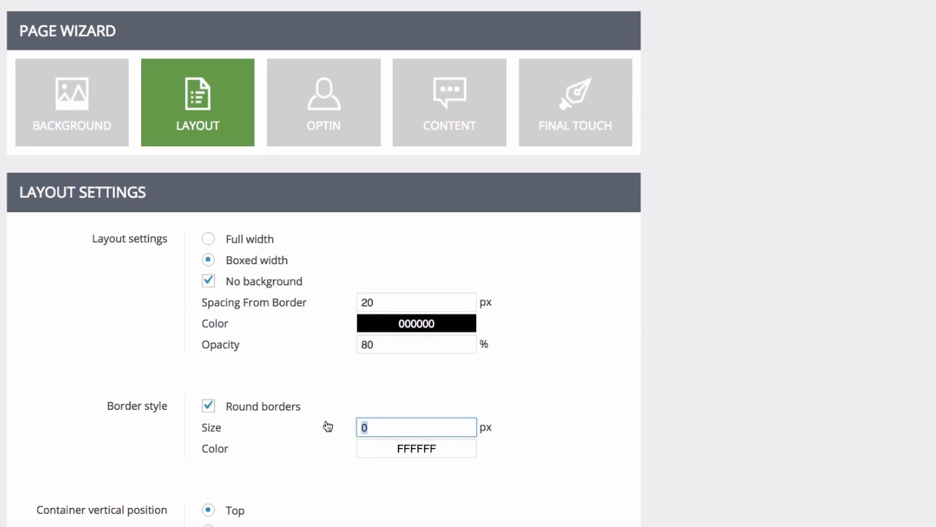
{"action": "type", "text": "20"}
{"action": "scroll", "coordinate": [414, 447], "scroll_direction": "down", "scroll_amount": 5}
{"action": "left_click", "coordinate": [401, 288]}
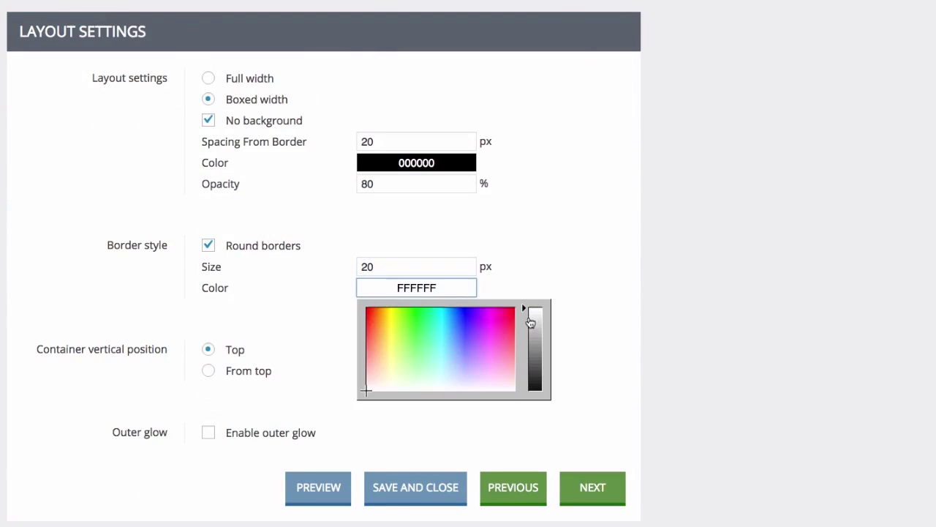
{"action": "left_click", "coordinate": [531, 322]}
- Set the container's vertical position to 150 px from the top
{"action": "left_click", "coordinate": [208, 371]}
{"action": "left_click", "coordinate": [357, 370]}
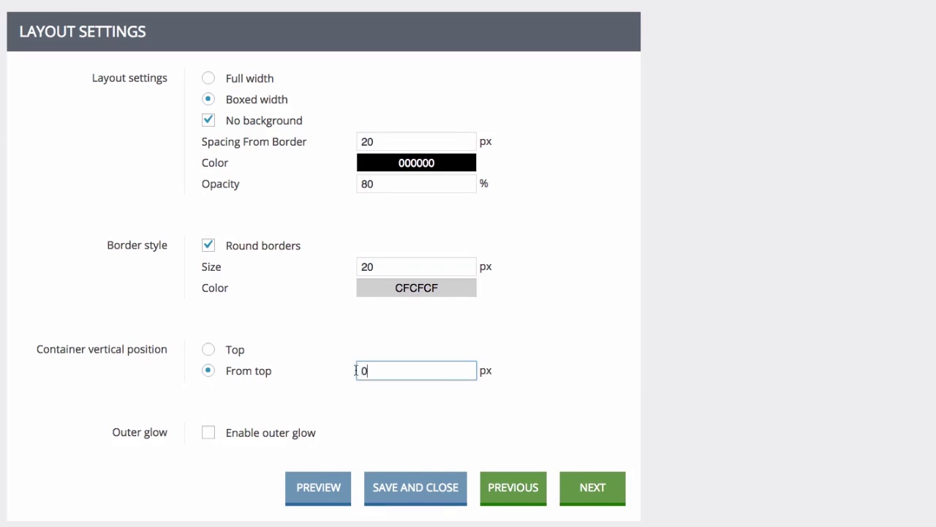
{"action": "key", "text": "BackSpace"}
{"action": "type", "text": "150"}
- Enable the outer glow with a size of 20 px and open its color for editing
{"action": "left_click", "coordinate": [271, 436]}
{"action": "scroll", "coordinate": [335, 403], "scroll_direction": "down", "scroll_amount": 2}
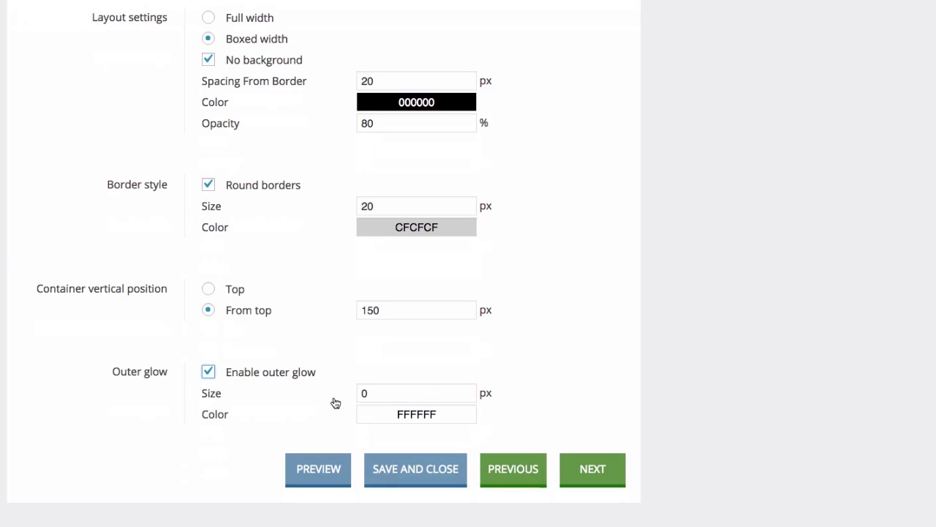
{"action": "key", "text": "Tab"}
{"action": "type", "text": "20"}
{"action": "left_click", "coordinate": [415, 414]}
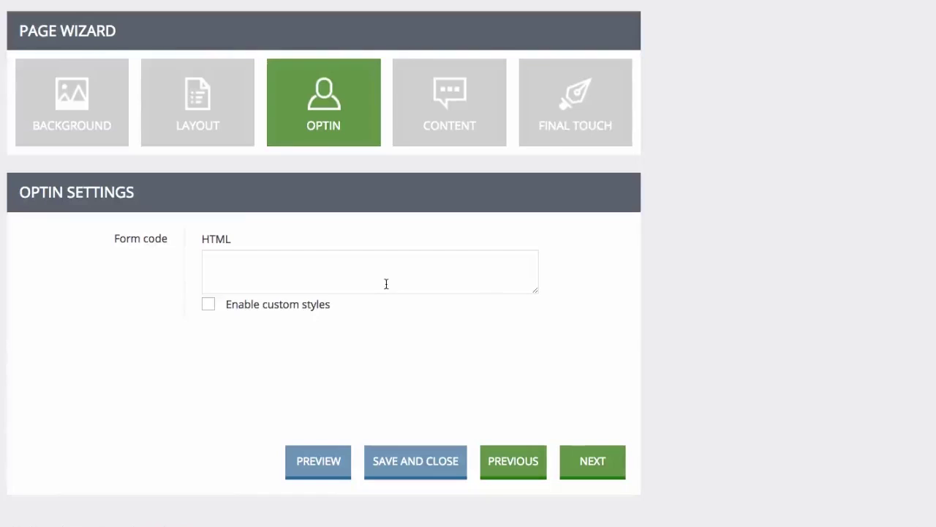
- Paste the AWeber form code into the optin HTML field and enable custom styles
{"action": "left_click", "coordinate": [376, 280]}
{"action": "key", "text": "ctrl+v"}
{"action": "left_click", "coordinate": [283, 316]}
- Give the form body no background, a width of 600 px and a padding of 20 px
{"action": "scroll", "coordinate": [251, 110], "scroll_direction": "down", "scroll_amount": 5}
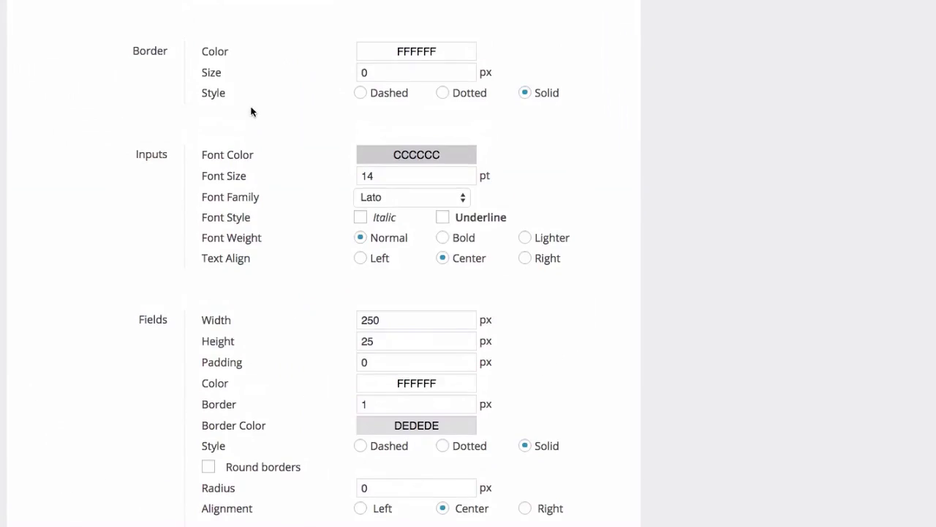
{"action": "scroll", "coordinate": [230, 127], "scroll_direction": "up", "scroll_amount": 3}
{"action": "left_click", "coordinate": [230, 129]}
{"action": "left_click_drag", "start_coordinate": [384, 150], "coordinate": [346, 150]}
{"action": "type", "text": "600"}
{"action": "key", "text": "Tab"}
{"action": "type", "text": "20"}
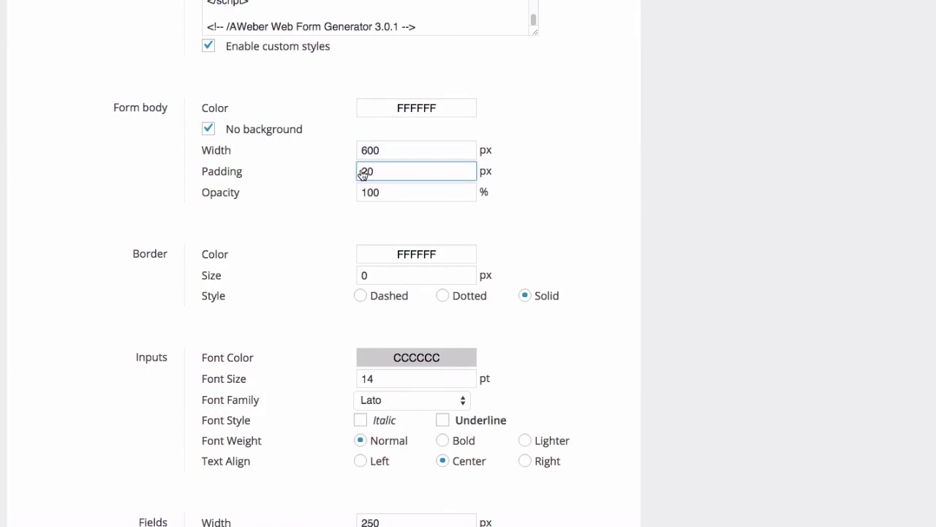
- Style the form border as dotted, 2 px in size, with the color 590404
{"action": "key", "text": "Tab"}
{"action": "left_click", "coordinate": [510, 274]}
{"action": "left_click_drag", "start_coordinate": [535, 275], "coordinate": [539, 333]}
{"action": "key", "text": "Tab"}
{"action": "type", "text": "2"}
{"action": "left_click", "coordinate": [439, 295]}
- Set the font color of the form inputs to 737373
{"action": "scroll", "coordinate": [422, 320], "scroll_direction": "down", "scroll_amount": 1}
{"action": "left_click", "coordinate": [416, 348]}
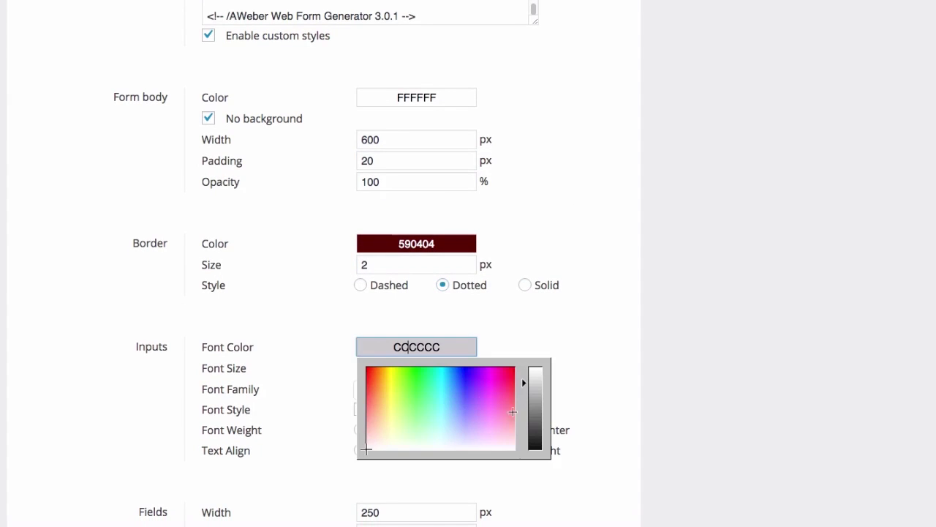
{"action": "left_click", "coordinate": [528, 412]}
{"action": "left_click", "coordinate": [613, 316]}
- Choose a submit button for the optin form from the button gallery
{"action": "scroll", "coordinate": [586, 320], "scroll_direction": "down", "scroll_amount": 4}
{"action": "scroll", "coordinate": [587, 320], "scroll_direction": "down", "scroll_amount": 5}
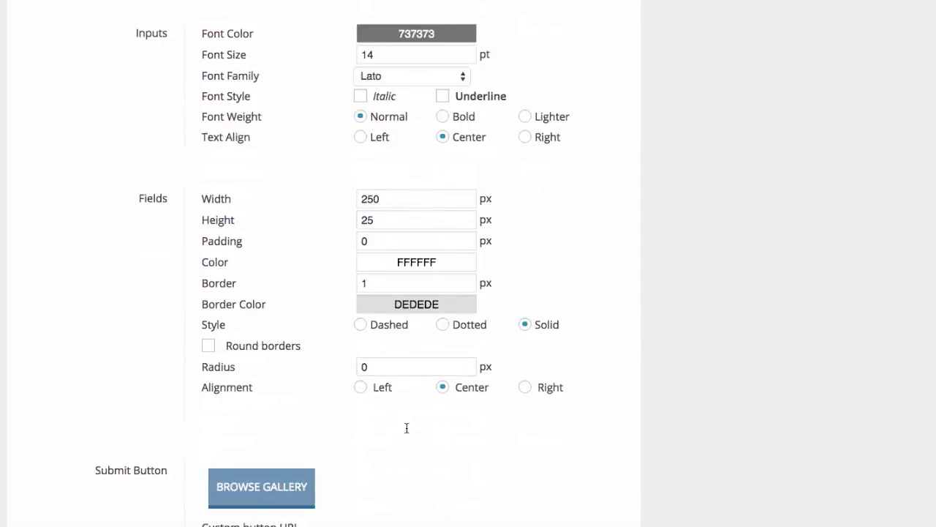
{"action": "left_click", "coordinate": [278, 386]}
{"action": "left_click", "coordinate": [399, 294]}
{"action": "left_click", "coordinate": [449, 351]}
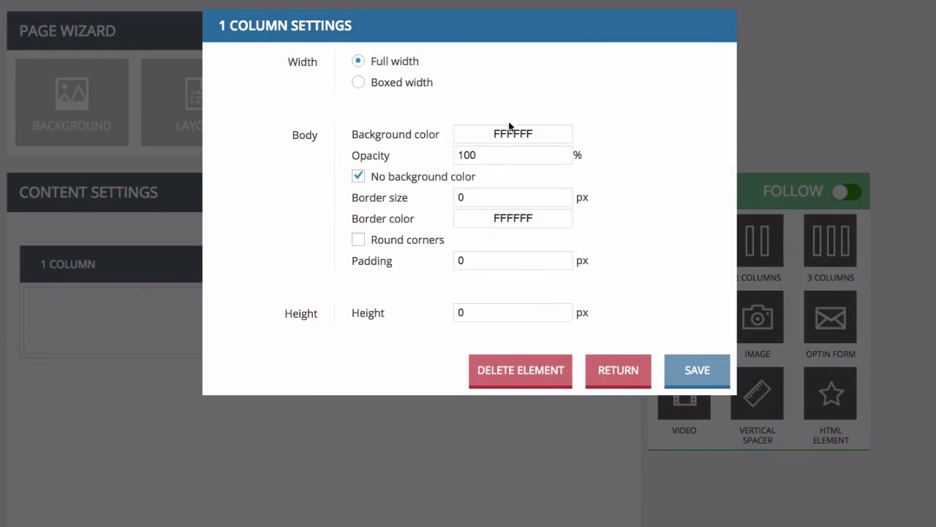
- Edit the background color of the 1-column element and save its settings
{"action": "left_click", "coordinate": [512, 132]}
{"action": "left_click", "coordinate": [607, 296]}
{"action": "left_click", "coordinate": [697, 369]}
- Add a text element inside the 1-column element and enter the text "Welcome to funnelKit GO!"
{"action": "left_click_drag", "start_coordinate": [684, 316], "coordinate": [570, 326]}
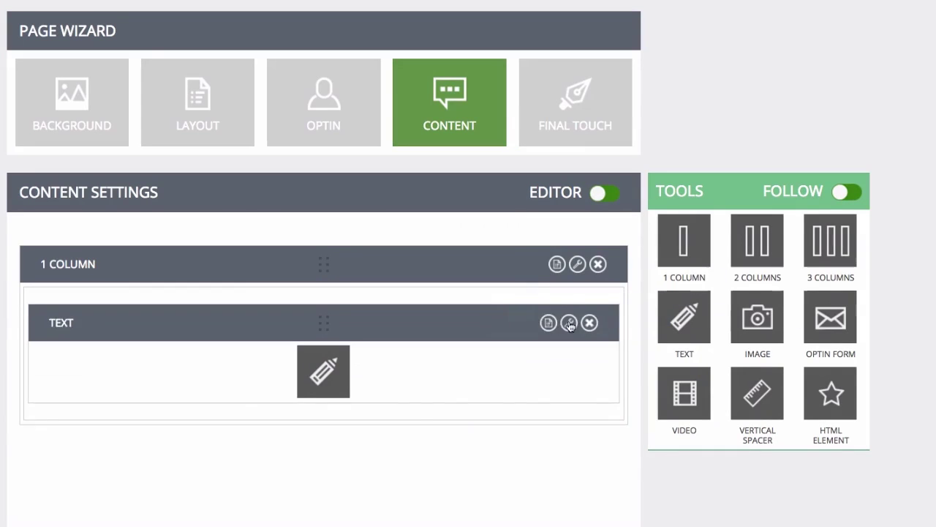
{"action": "left_click", "coordinate": [569, 323]}
{"action": "type", "text": "Welcome to funn"}
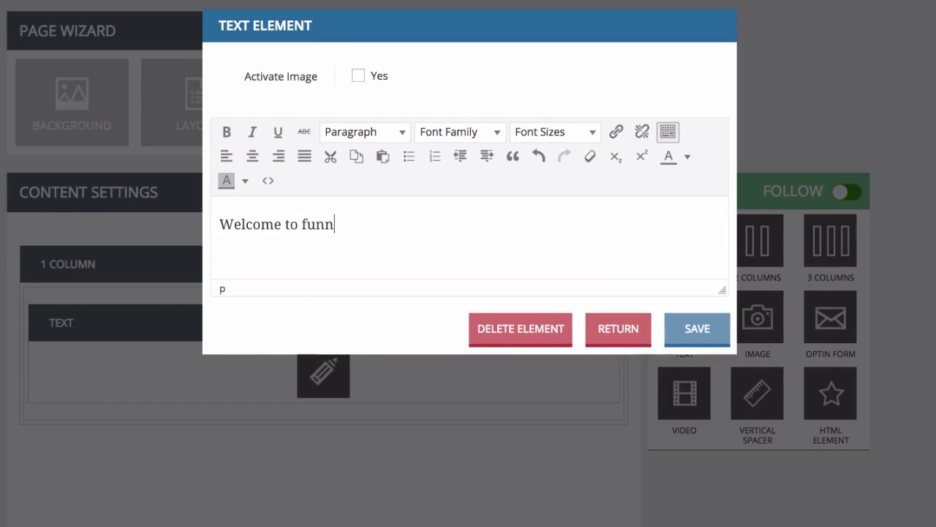
{"action": "type", "text": "elKit GO!"}
- Center the whole welcome text and format it in Oswald at 24pt
{"action": "key", "text": "ctrl+a"}
{"action": "left_click", "coordinate": [252, 156]}
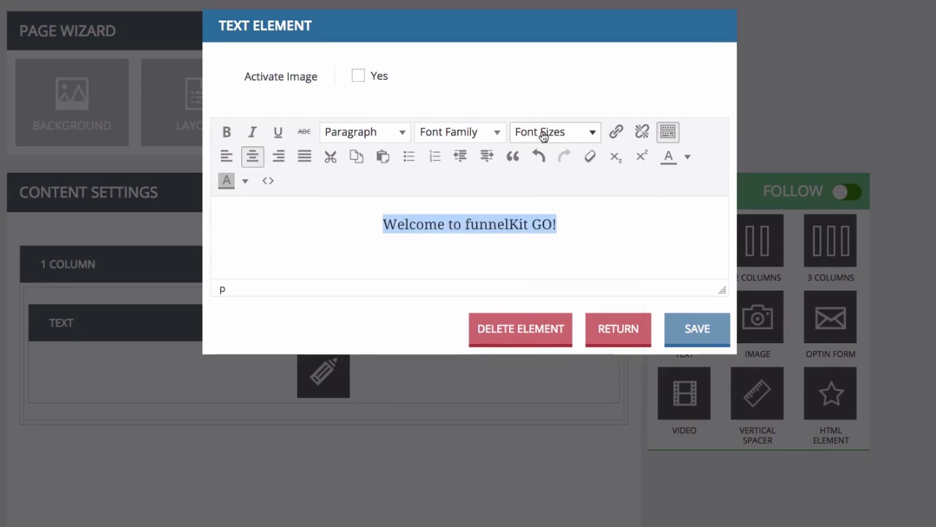
{"action": "left_click", "coordinate": [542, 134]}
{"action": "left_click", "coordinate": [545, 382]}
{"action": "left_click", "coordinate": [476, 136]}
{"action": "left_click", "coordinate": [461, 192]}
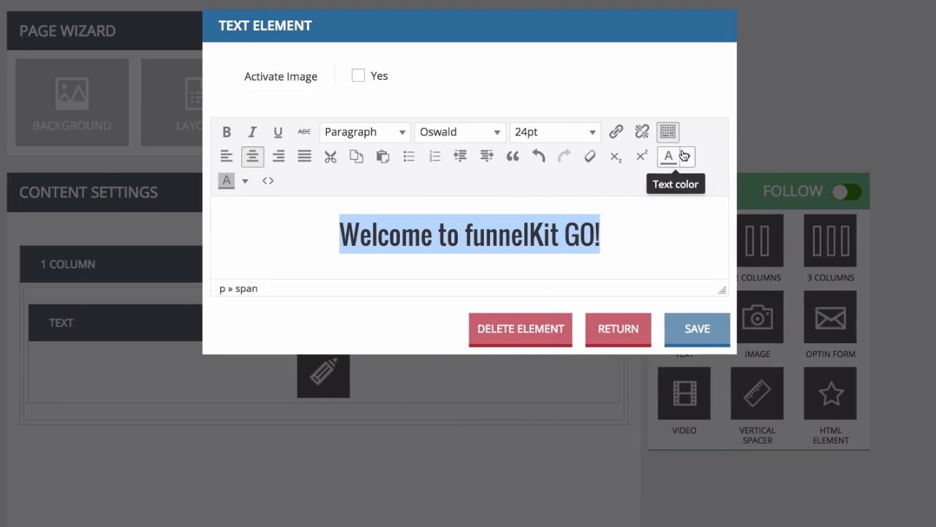
- Set the welcome text to the custom color 262626 and save the text element
{"action": "left_click", "coordinate": [685, 155]}
{"action": "left_click", "coordinate": [727, 260]}
{"action": "left_click", "coordinate": [277, 313]}
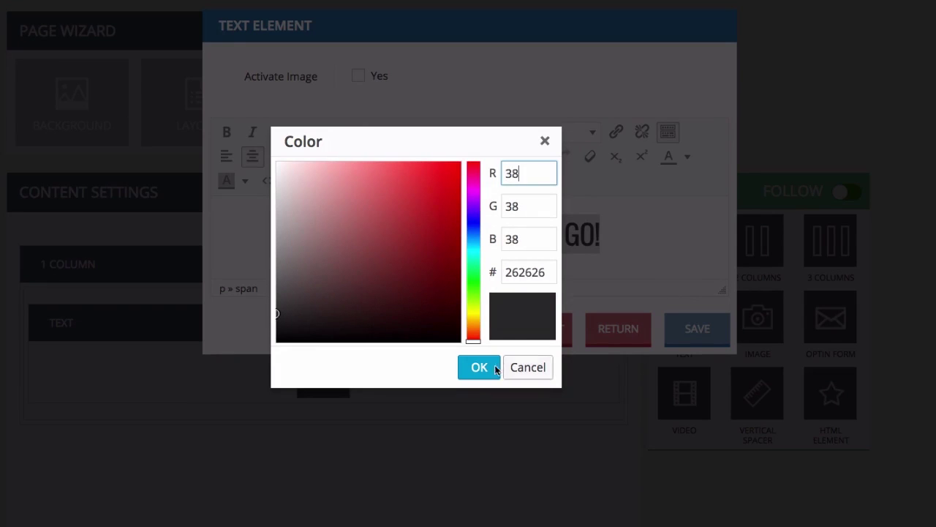
{"action": "left_click", "coordinate": [479, 367]}
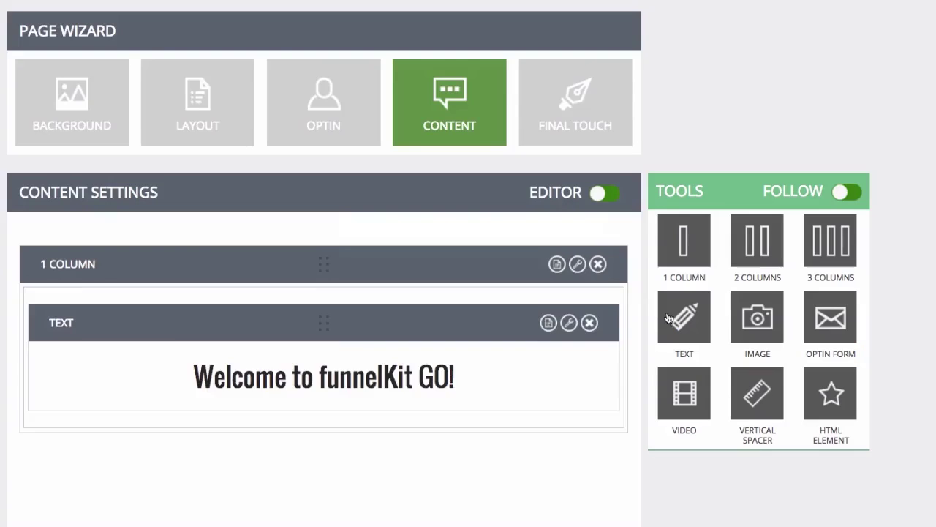
- Add a 2-column element with a text element in its left column, and start its text with "Take a l"
{"action": "scroll", "coordinate": [322, 292], "scroll_direction": "down", "scroll_amount": 3}
{"action": "left_click_drag", "start_coordinate": [757, 240], "coordinate": [322, 300]}
{"action": "left_click_drag", "start_coordinate": [683, 315], "coordinate": [175, 378]}
{"action": "left_click", "coordinate": [336, 247]}
{"action": "type", "text": "Take a l"}
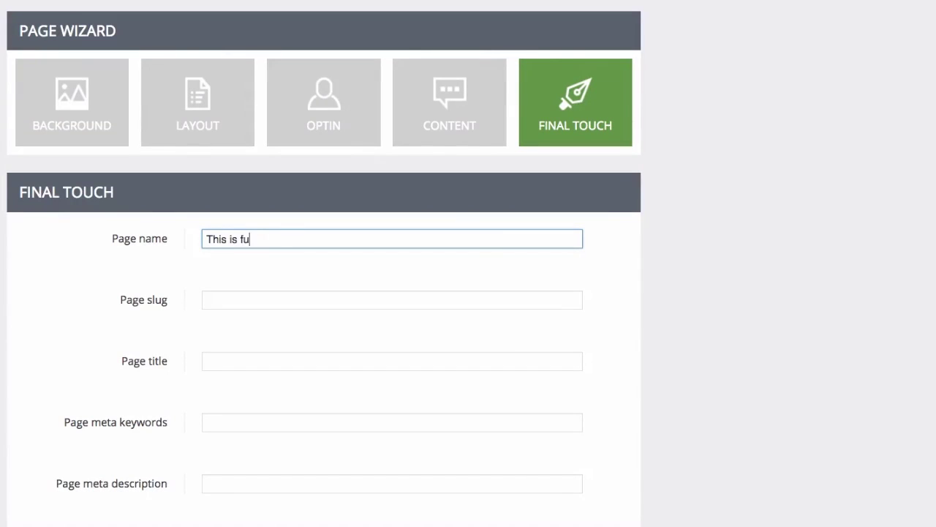
- Name the page "This is funnelKit GO!" and set its slug to "funnelkit"
{"action": "type", "text": "nnelKit GO!"}
{"action": "scroll", "coordinate": [464, 264], "scroll_direction": "down", "scroll_amount": 2}
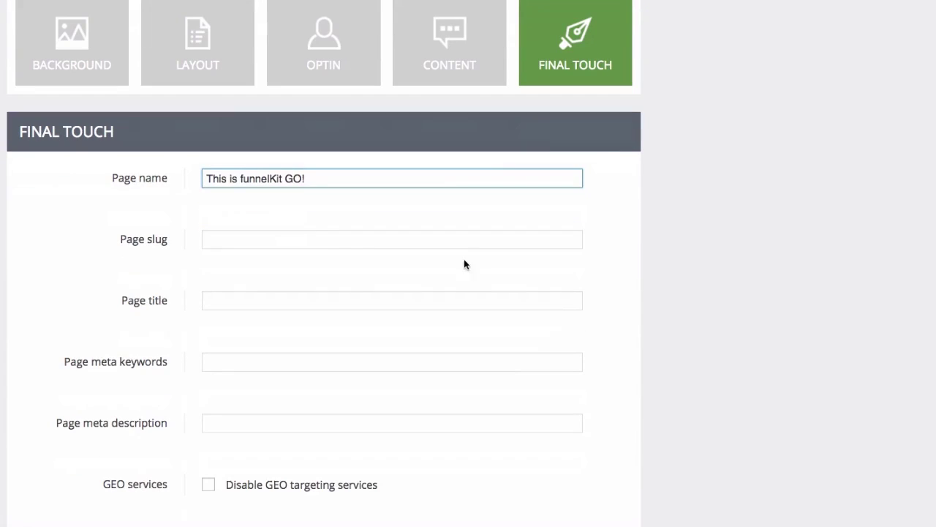
{"action": "left_click", "coordinate": [289, 239]}
{"action": "type", "text": "funnelkit"}
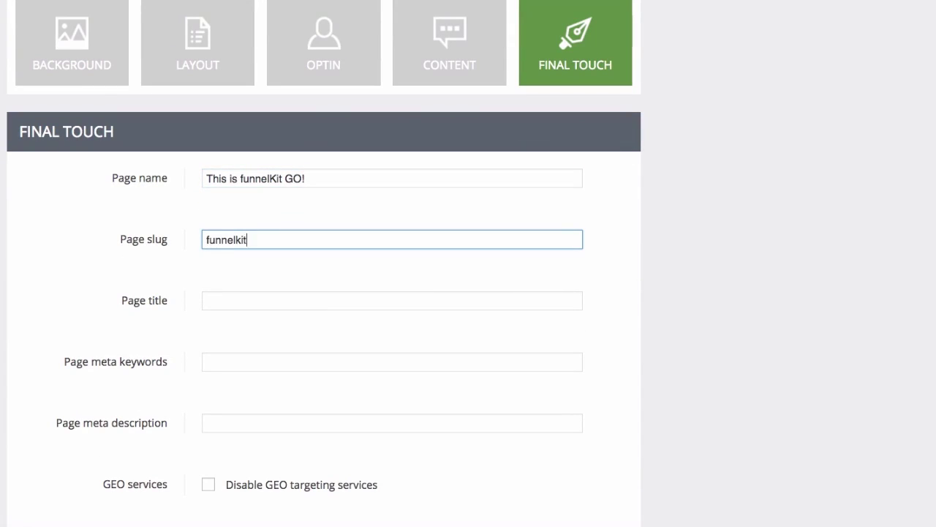
- Set the page title to "funnelKit GO" and disable the GEO targeting services
{"action": "scroll", "coordinate": [260, 285], "scroll_direction": "down", "scroll_amount": 2}
{"action": "left_click", "coordinate": [236, 237]}
{"action": "type", "text": "funne"}
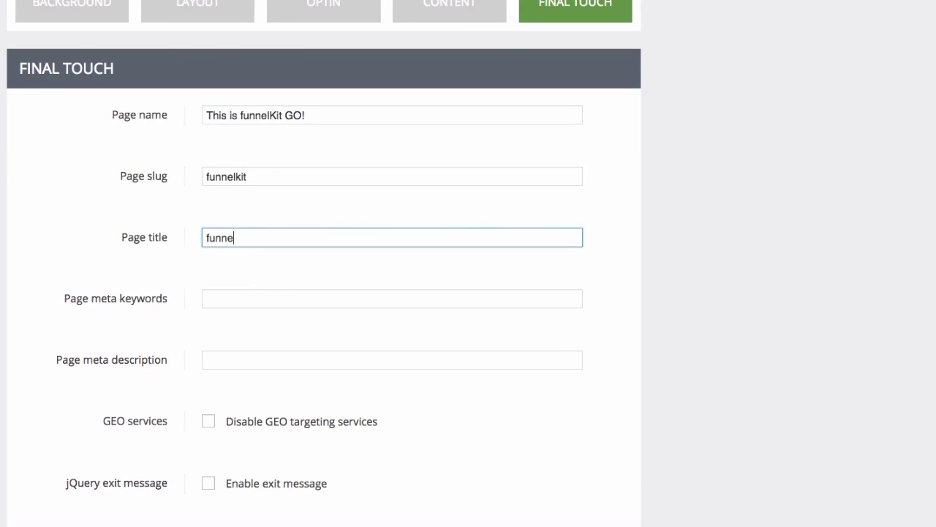
{"action": "type", "text": "lKit GO"}
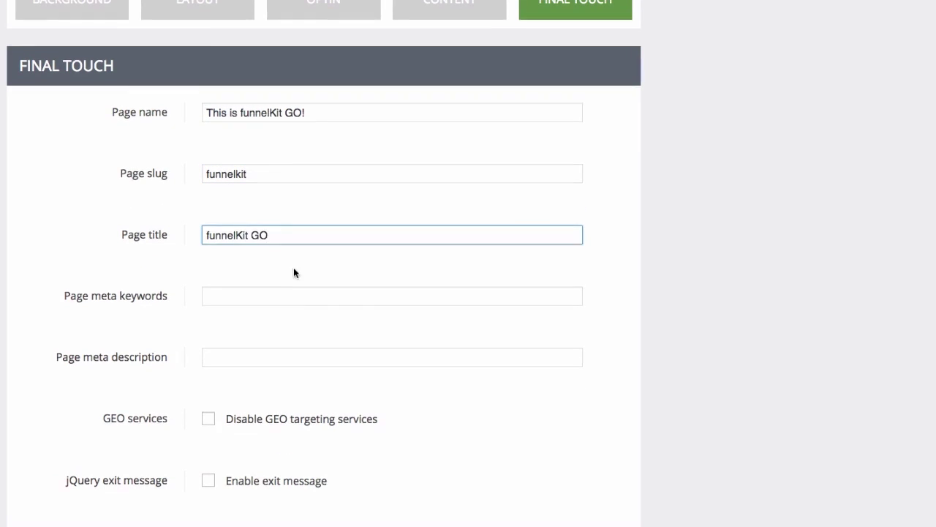
{"action": "scroll", "coordinate": [293, 273], "scroll_direction": "down", "scroll_amount": 2}
{"action": "left_click", "coordinate": [209, 333]}
{"action": "scroll", "coordinate": [220, 332], "scroll_direction": "down", "scroll_amount": 4}
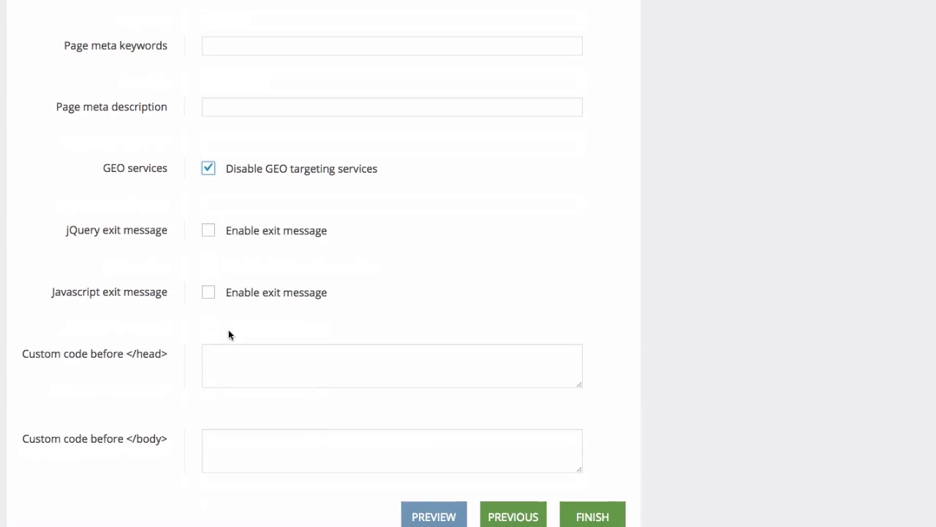
{"action": "left_click", "coordinate": [209, 294]}
{"action": "left_click", "coordinate": [259, 354]}
{"action": "type", "text": "ht"}
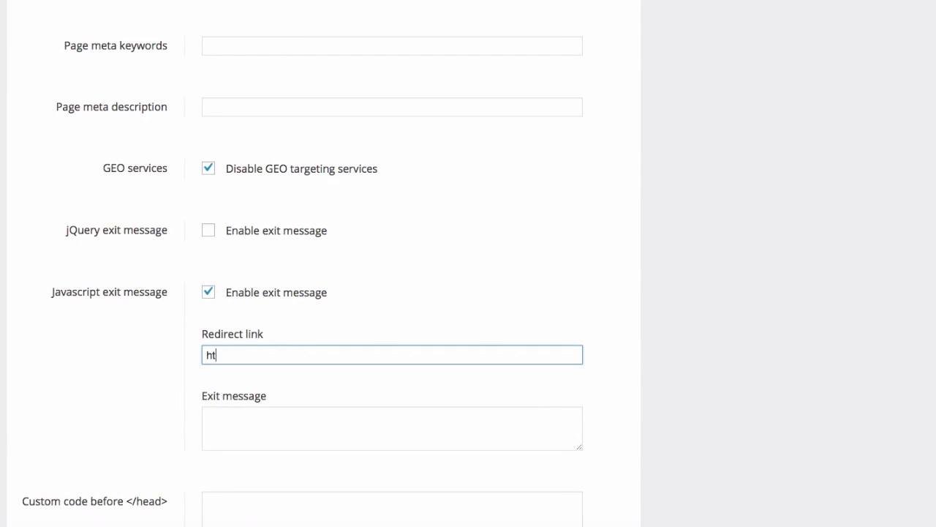
{"action": "type", "text": "tp://www.funnelkit"}
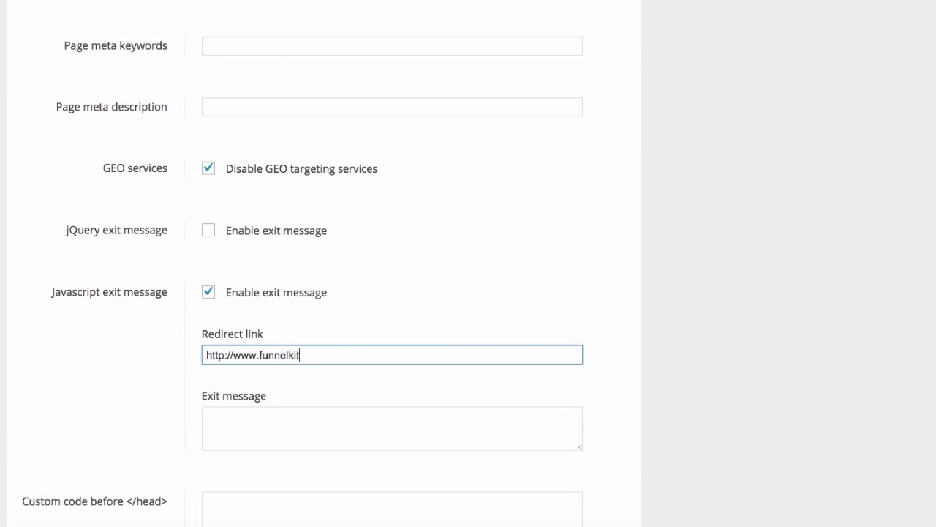
{"action": "type", "text": ".com"}
- Enter "WAIT! Check this out!" as the exit message and finish the page wizard
{"action": "left_click", "coordinate": [220, 424]}
{"action": "type", "text": "WAIT! "}
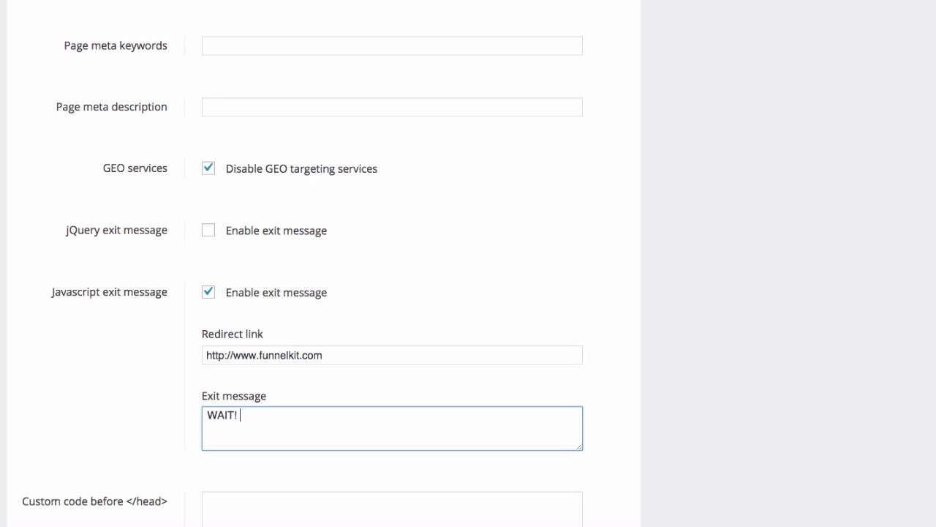
{"action": "type", "text": "Check this out!"}
{"action": "scroll", "coordinate": [510, 424], "scroll_direction": "down", "scroll_amount": 3}
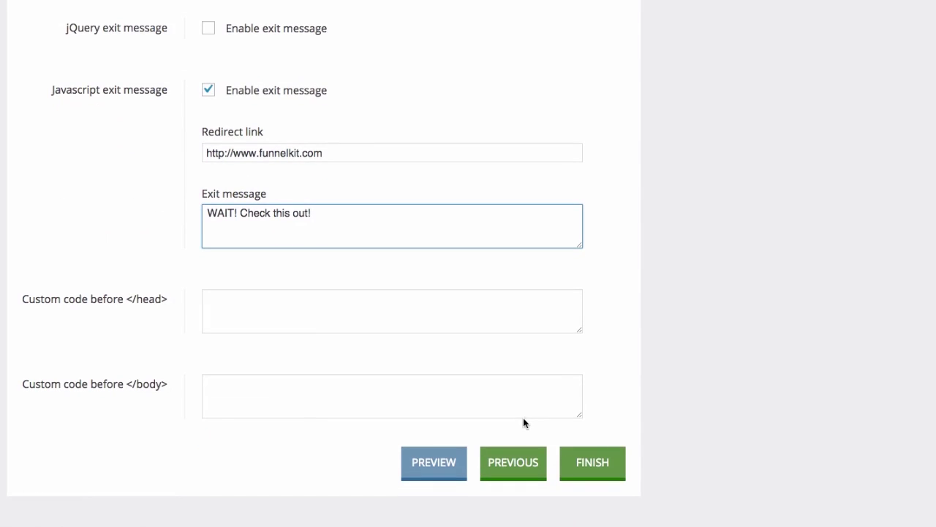
{"action": "left_click", "coordinate": [579, 461]}
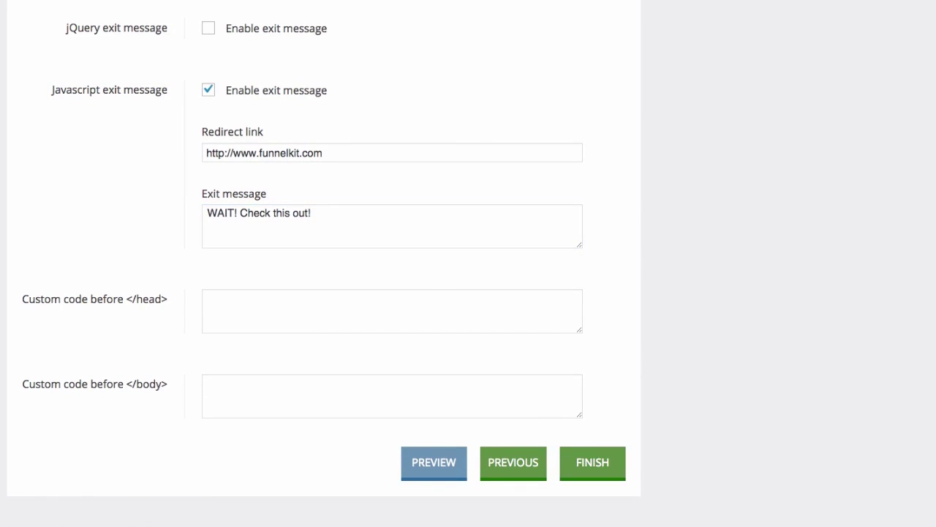